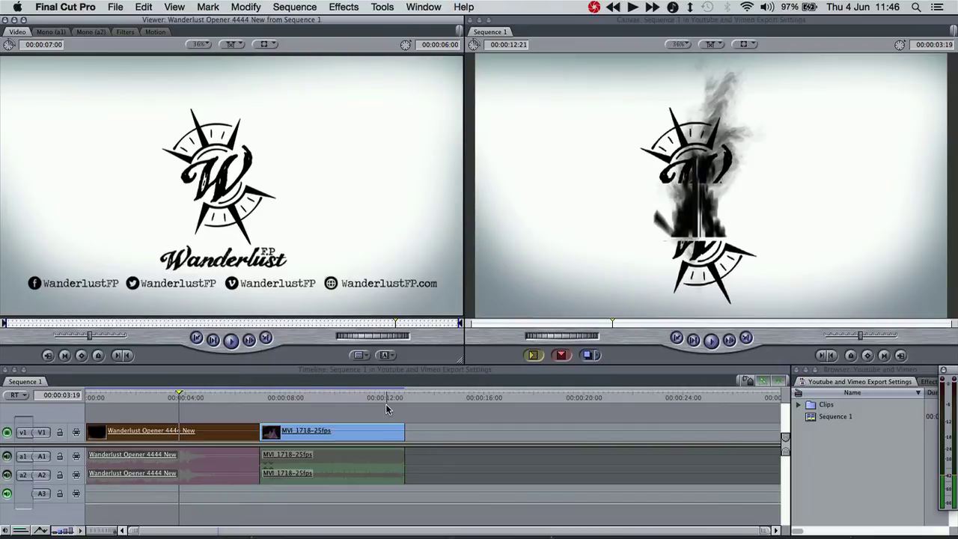
Move the playhead to the end of Sequence 1 and bring up the File > Export submenu.
{"action": "left_click", "coordinate": [403, 395]}
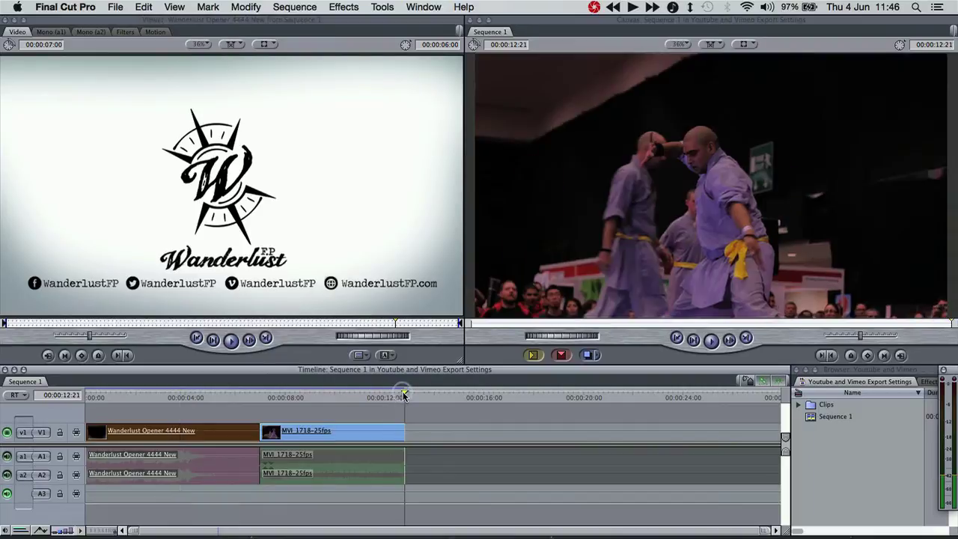
{"action": "left_click", "coordinate": [114, 9]}
{"action": "mouse_move", "coordinate": [171, 238]}
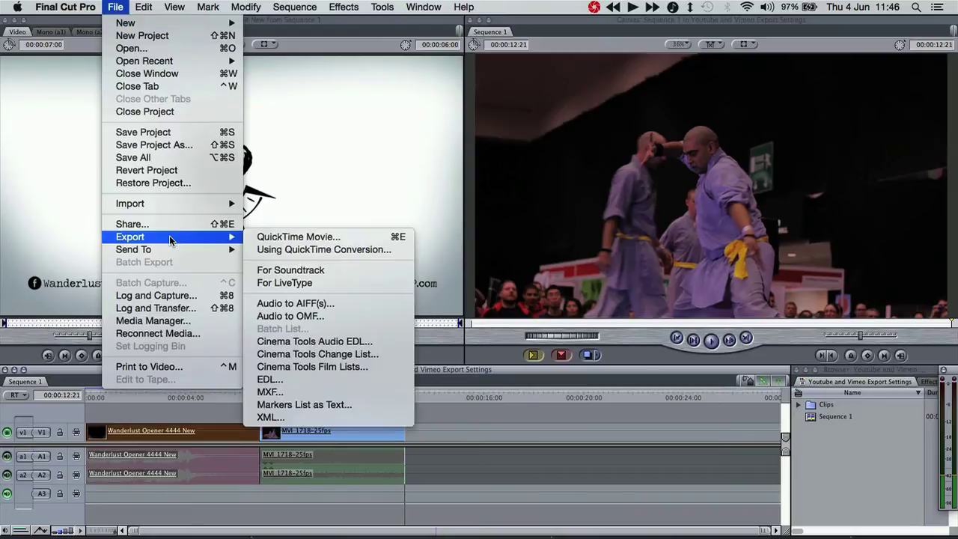
Choose Using QuickTime Conversion and name the export 'New Video'.
{"action": "left_click", "coordinate": [331, 251]}
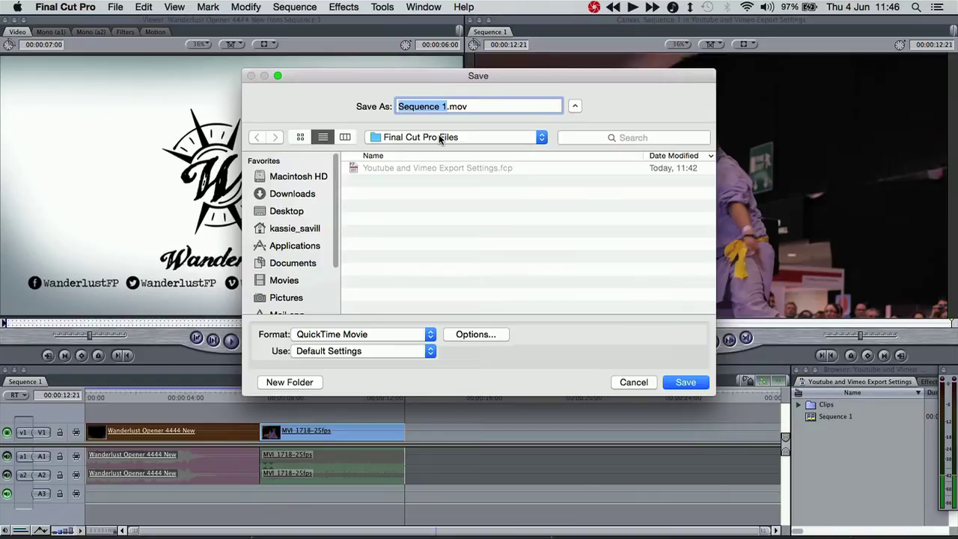
{"action": "type", "text": "New "}
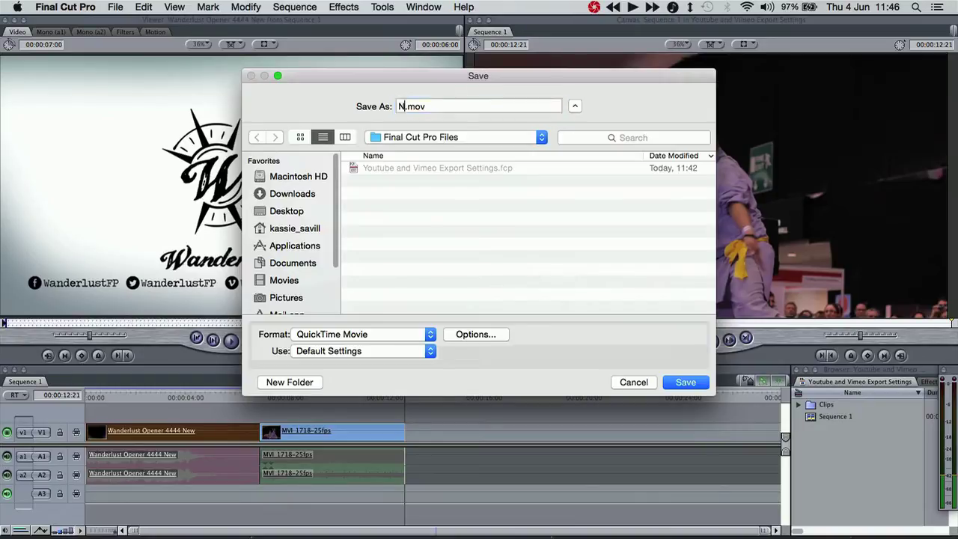
{"action": "type", "text": "Video"}
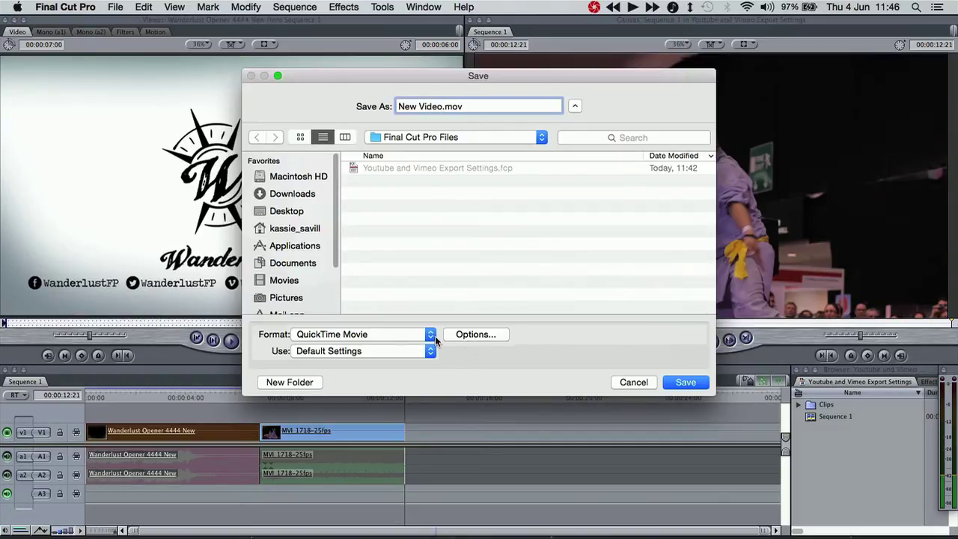
Bring up Movie Settings, then its video compression settings showing H.264.
{"action": "left_click", "coordinate": [477, 333]}
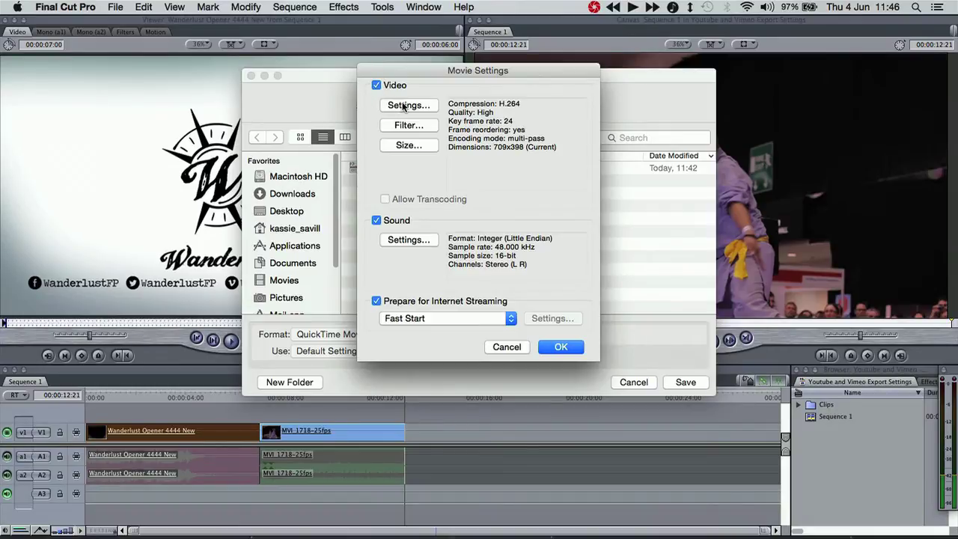
{"action": "left_click", "coordinate": [400, 107]}
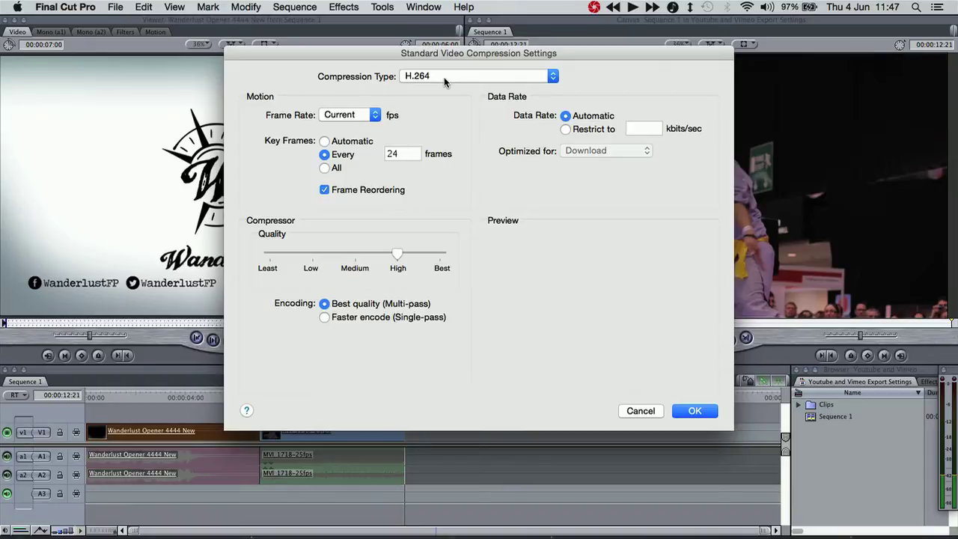
Display the Frame Rate choices, with Current still selected.
{"action": "left_click", "coordinate": [371, 116]}
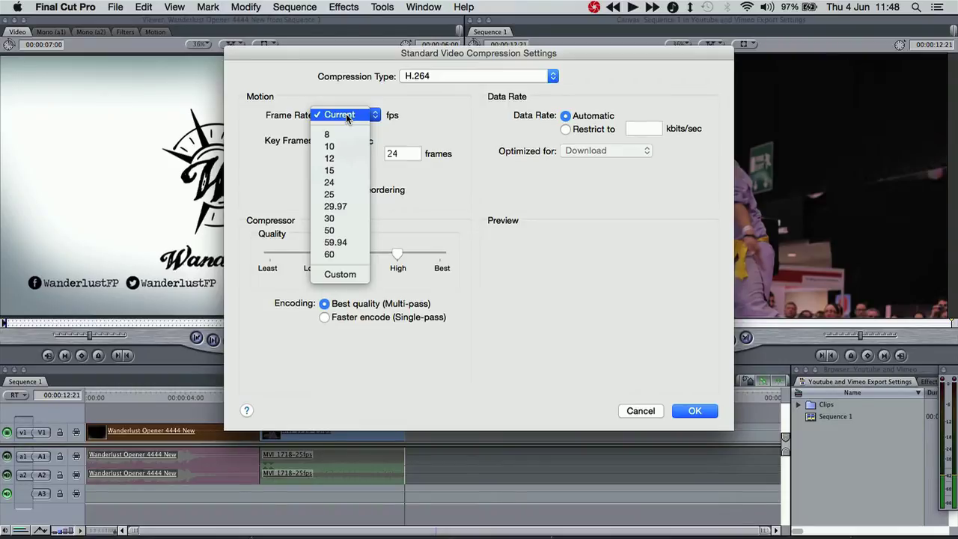
Keep the frame rate at Current and switch key frames to Automatic.
{"action": "left_click", "coordinate": [346, 114]}
{"action": "left_click", "coordinate": [352, 147]}
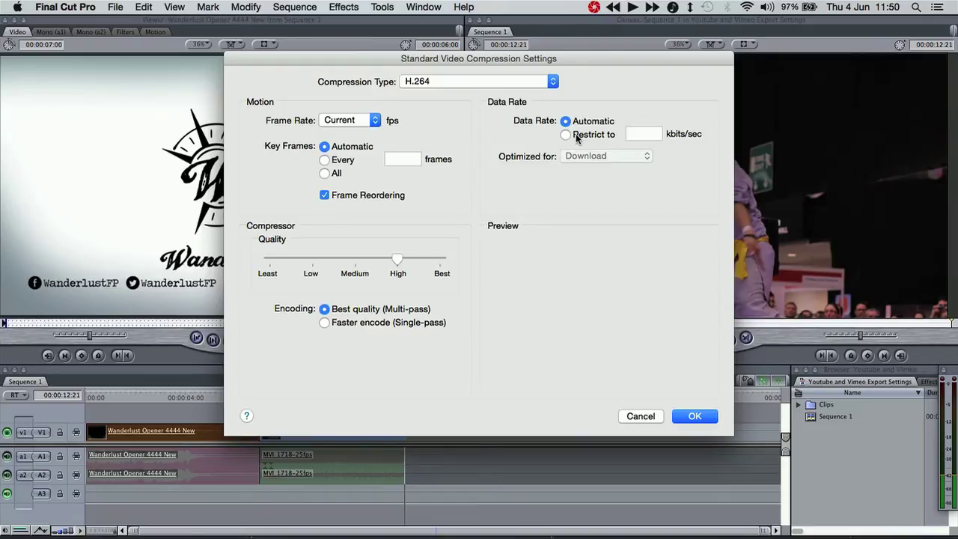
Switch the video data rate to Restrict to, leaving the kbits/sec value blank.
{"action": "left_click", "coordinate": [576, 136]}
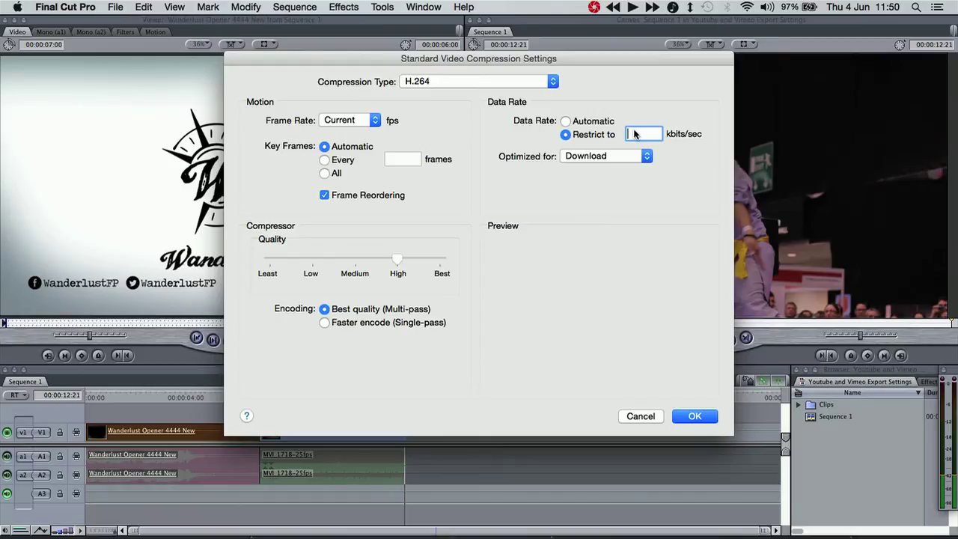
Restrict the data rate to 17000 kbits/sec and optimize the video for Streaming.
{"action": "type", "text": "15000"}
{"action": "left_click", "coordinate": [639, 138]}
{"action": "left_click", "coordinate": [637, 134]}
{"action": "key", "text": "BackSpace"}
{"action": "type", "text": "7"}
{"action": "left_click", "coordinate": [644, 157]}
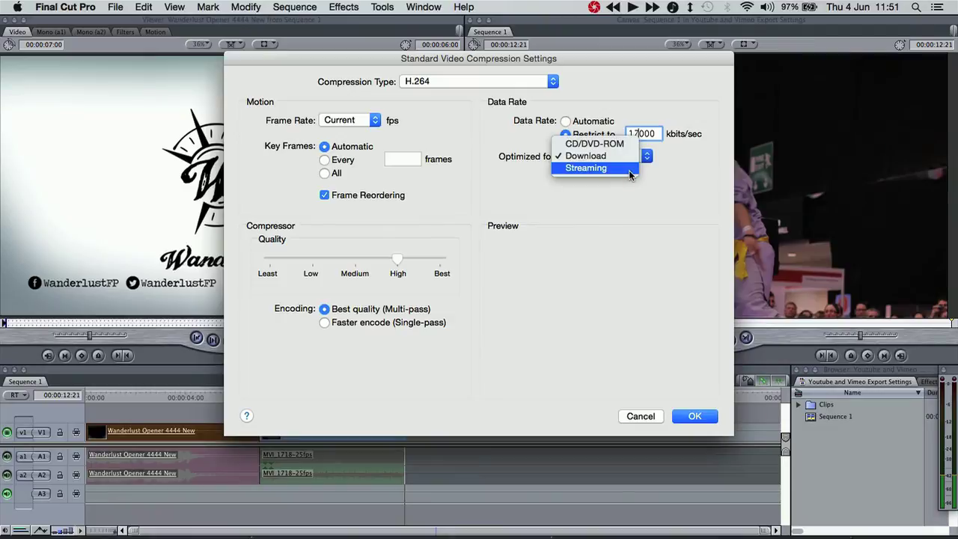
{"action": "left_click", "coordinate": [631, 170]}
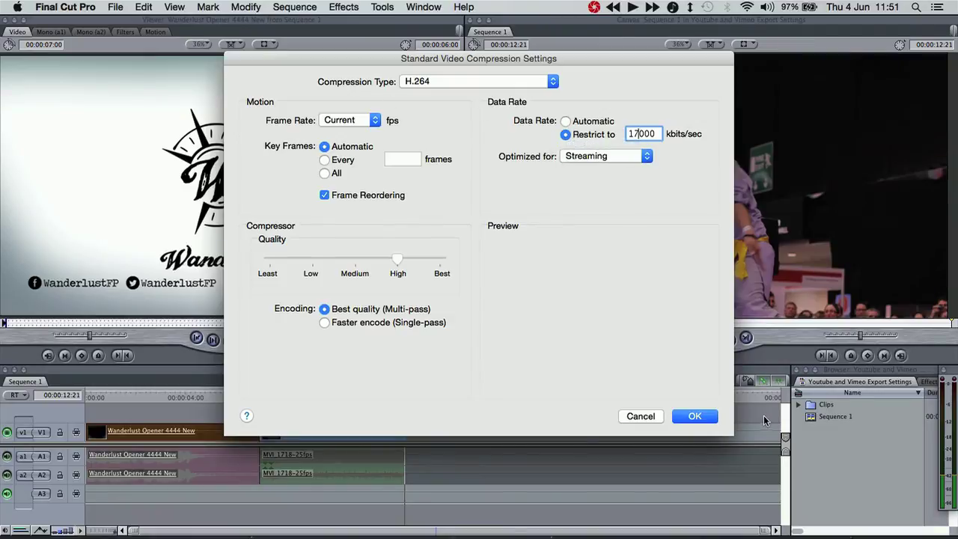
Accept the H.264 compression settings, then set the export dimensions to 1280 x 720 HD.
{"action": "left_click", "coordinate": [695, 416]}
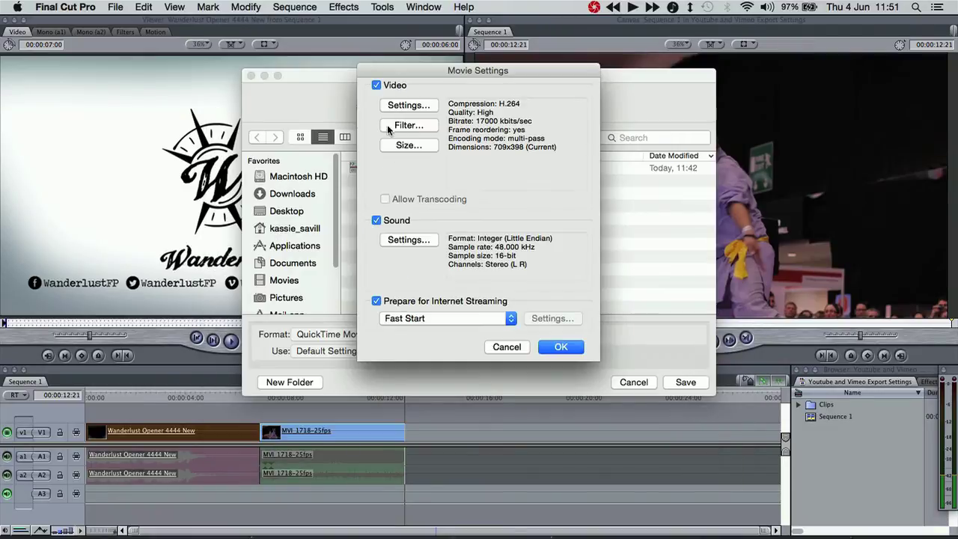
{"action": "left_click", "coordinate": [408, 146]}
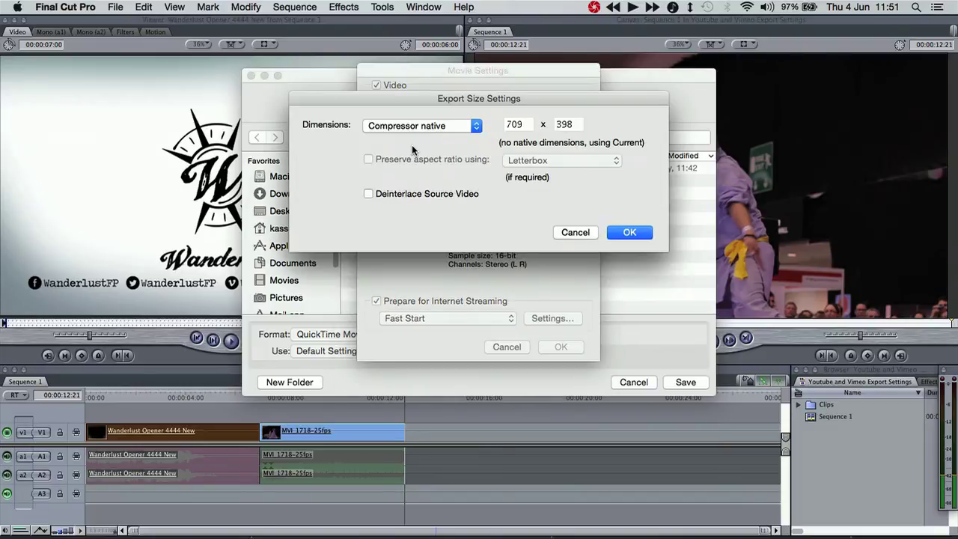
{"action": "left_click", "coordinate": [455, 127]}
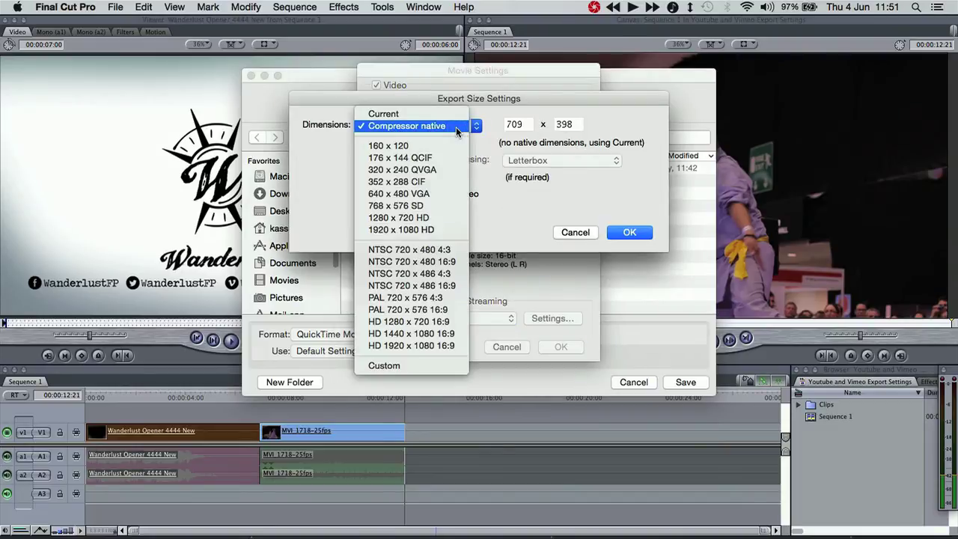
{"action": "left_click", "coordinate": [441, 217]}
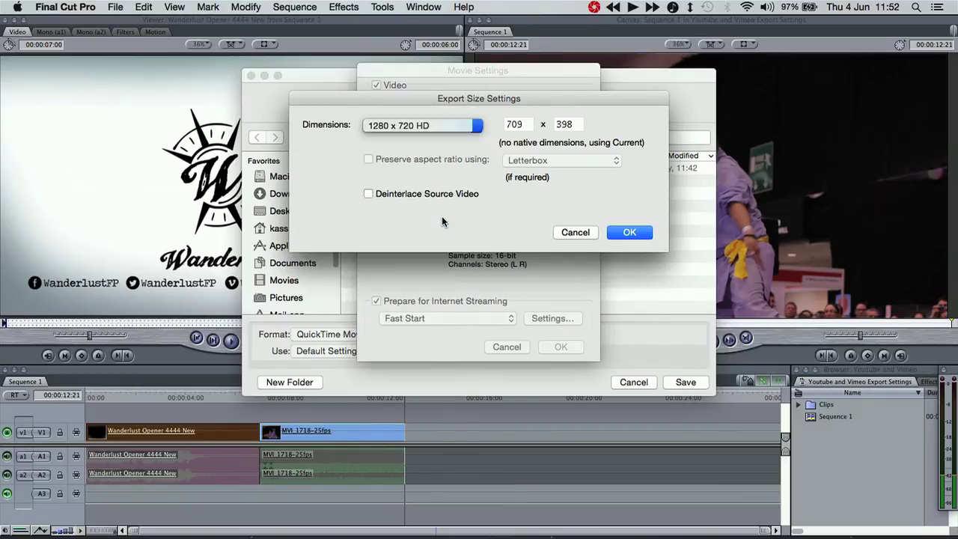
{"action": "left_click", "coordinate": [629, 232]}
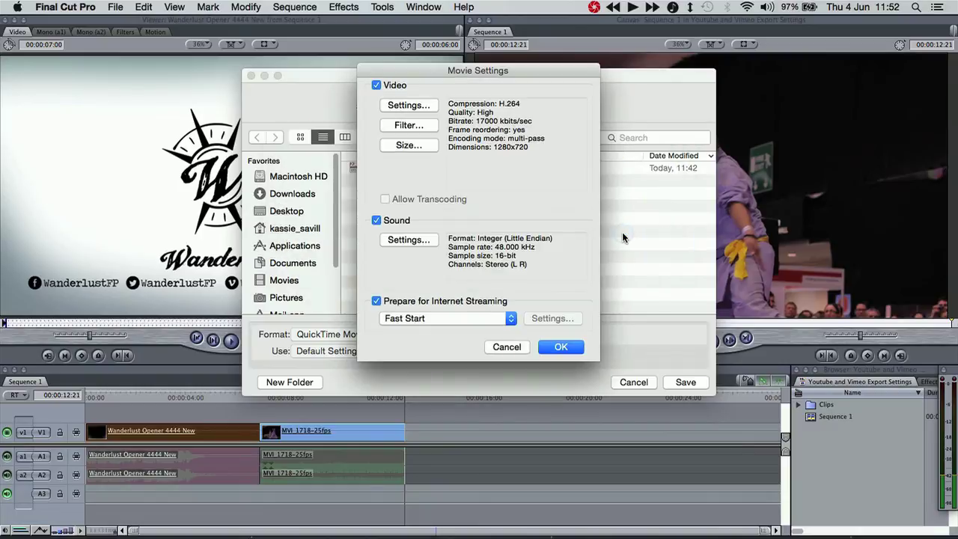
Set export audio to AAC, 44.100 kHz, Best quality, 320 kbps target bit rate.
{"action": "left_click", "coordinate": [418, 240]}
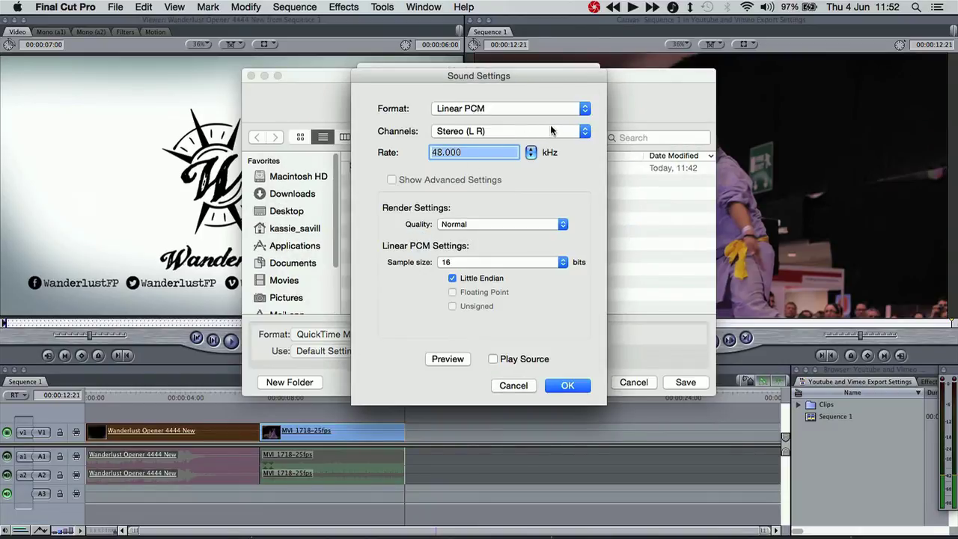
{"action": "left_click", "coordinate": [582, 112]}
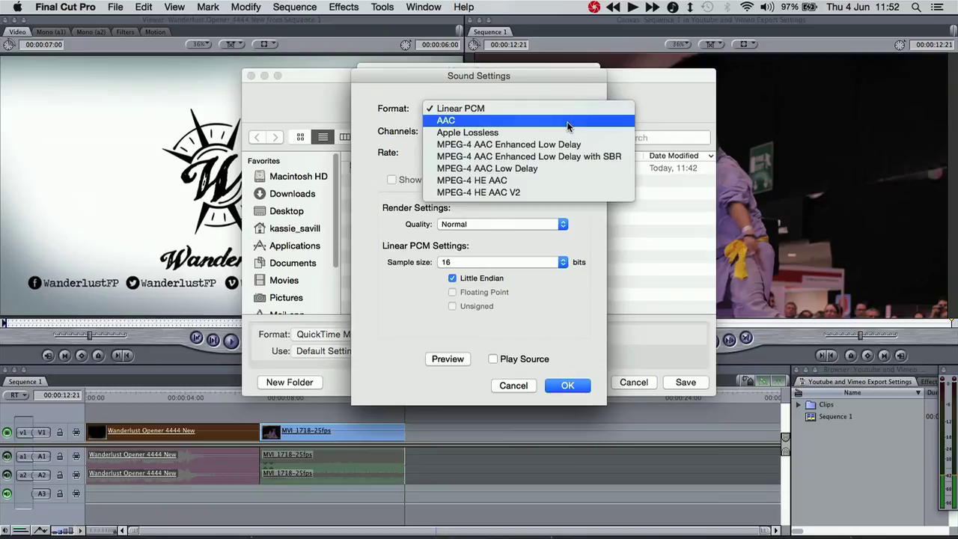
{"action": "left_click", "coordinate": [567, 121]}
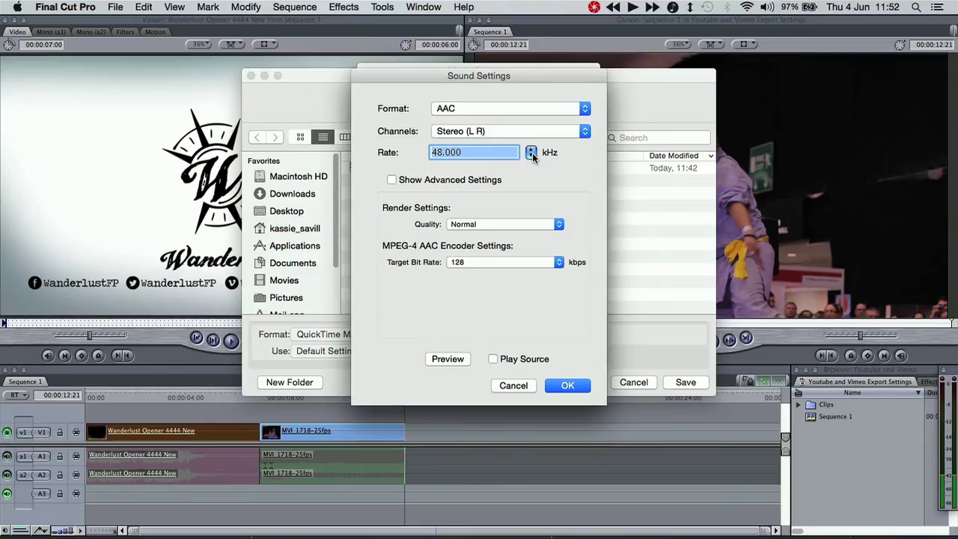
{"action": "left_click", "coordinate": [530, 153]}
{"action": "left_click", "coordinate": [543, 143]}
{"action": "left_click", "coordinate": [551, 224]}
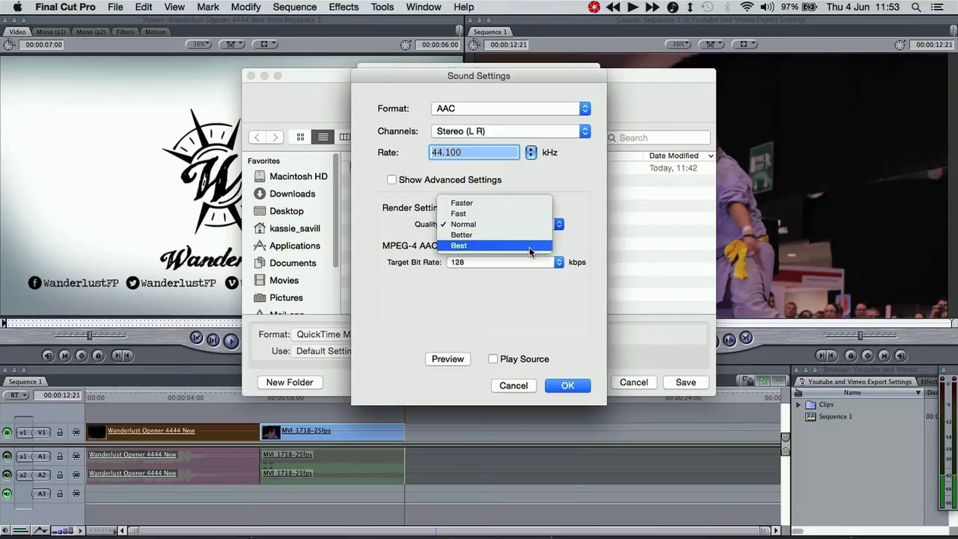
{"action": "left_click", "coordinate": [530, 246]}
{"action": "left_click", "coordinate": [535, 261]}
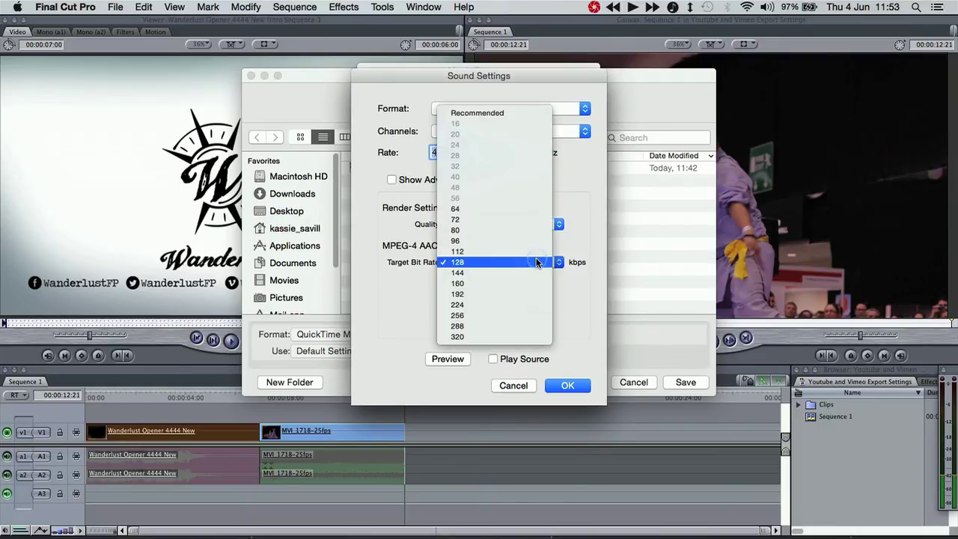
{"action": "left_click", "coordinate": [530, 338]}
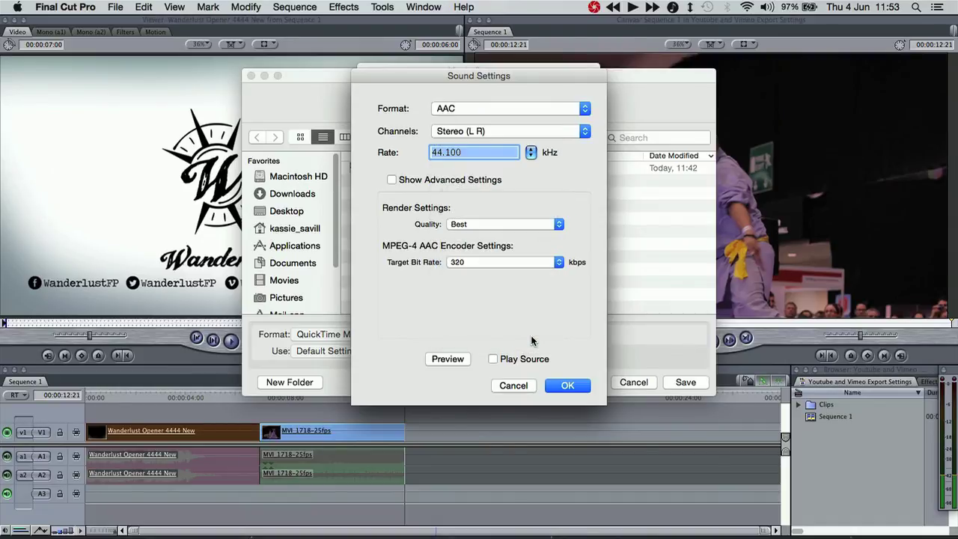
{"action": "left_click", "coordinate": [569, 386]}
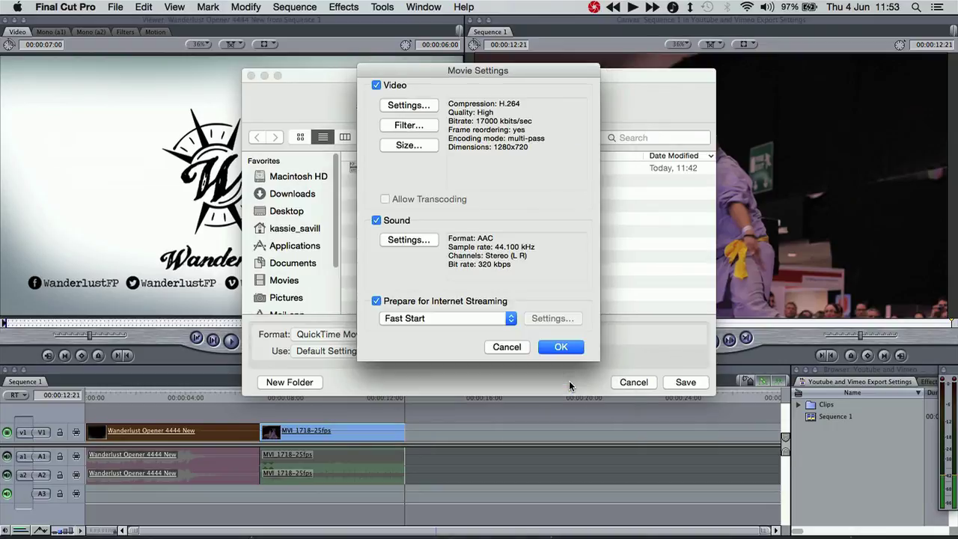
Uncheck Prepare for Internet Streaming and confirm the Movie Settings.
{"action": "left_click", "coordinate": [425, 301]}
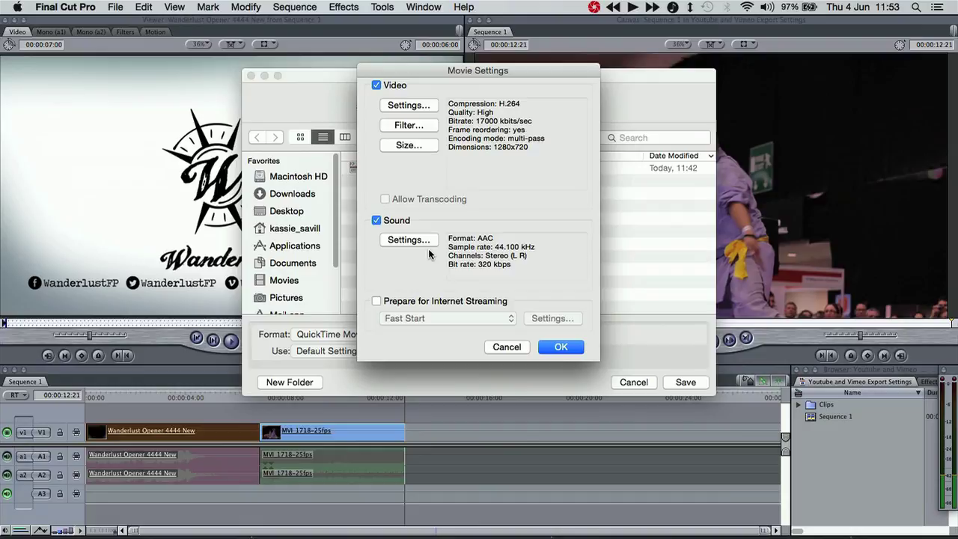
{"action": "left_click", "coordinate": [561, 347]}
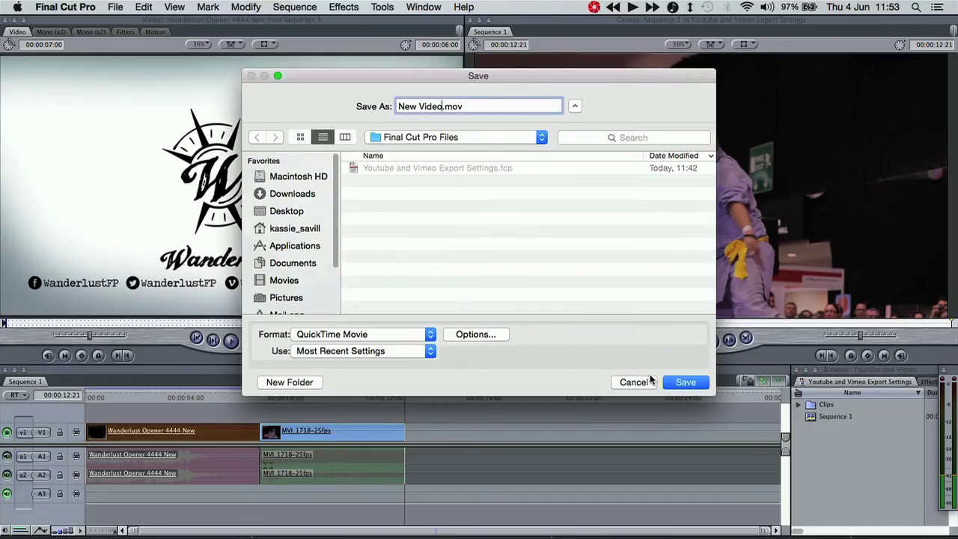
Save the file as New Video.mov to start the QuickTime export.
{"action": "left_click", "coordinate": [681, 383]}
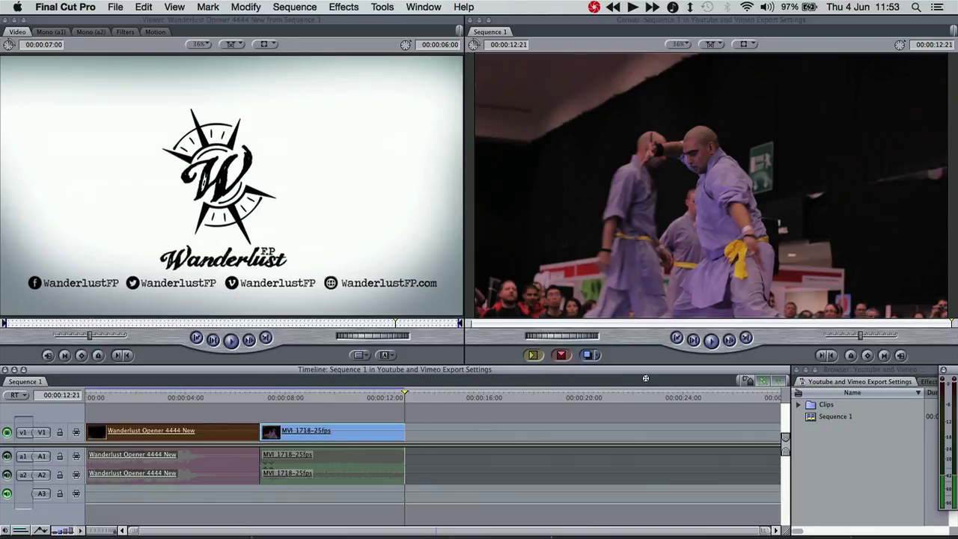